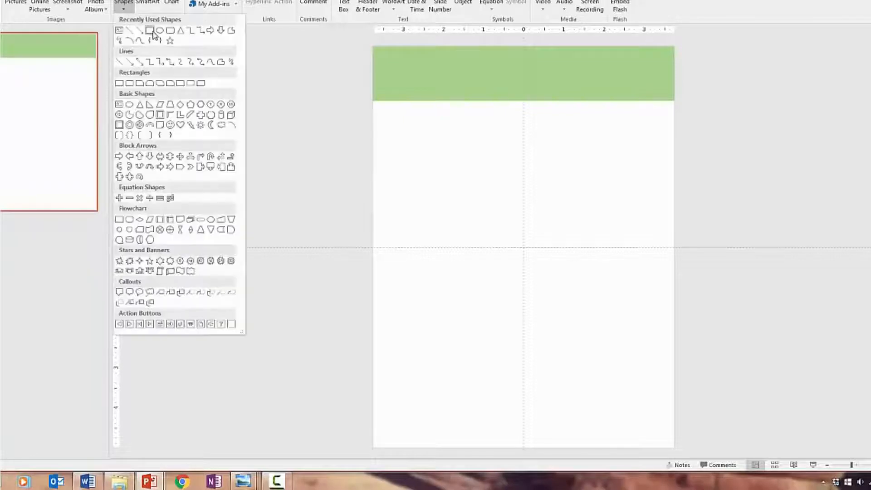
Draw a full-height rectangle about 1.05" wide along the page's left edge and fill it with the standard light blue
left_click(123, 37)
left_click_drag(373, 47, 414, 449)
left_click(316, 1)
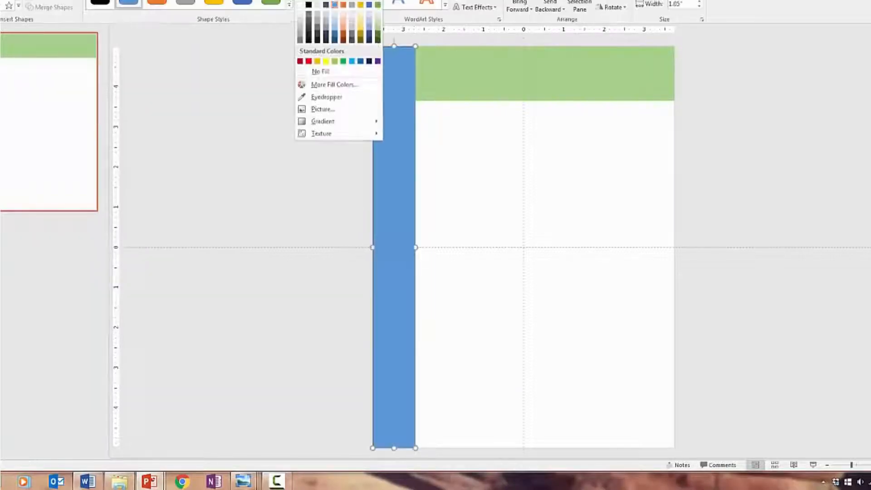
left_click(350, 61)
left_click(302, 118)
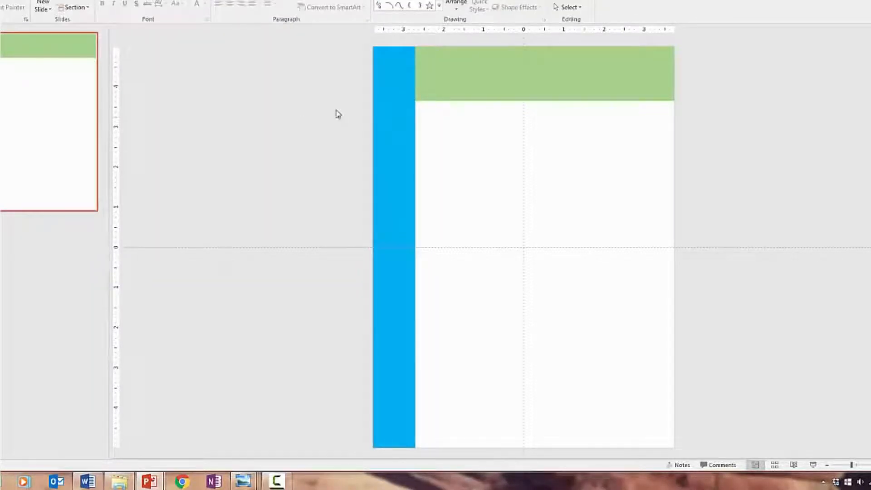
Bring the green header rectangle in front of the blue sidebar
left_click(462, 86)
right_click(462, 86)
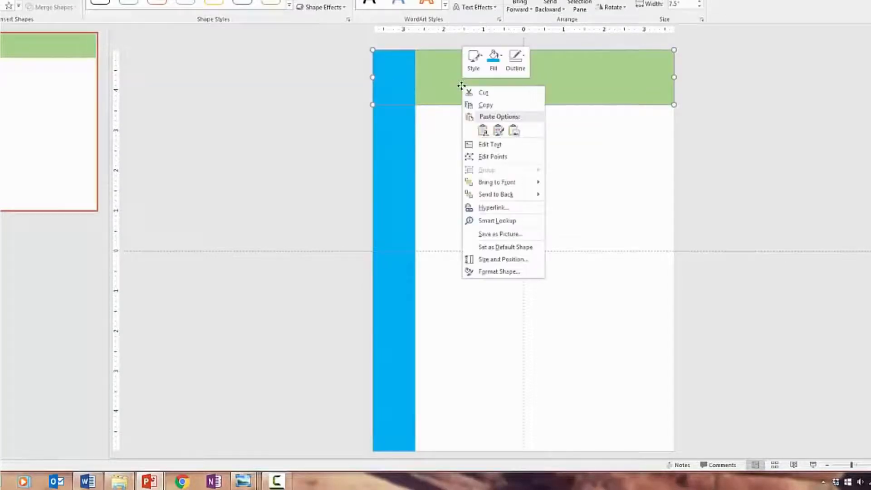
left_click(508, 181)
left_click(291, 174)
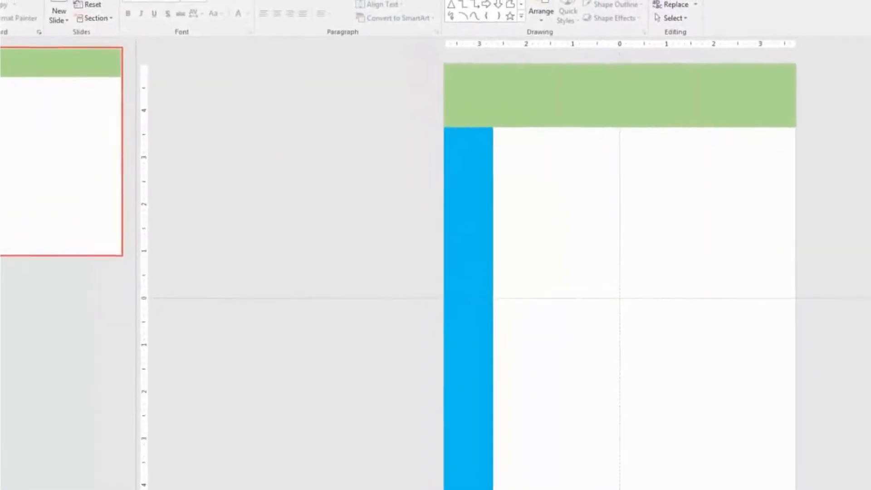
Insert a text box across the green header containing the word "Title"
left_click(410, 16)
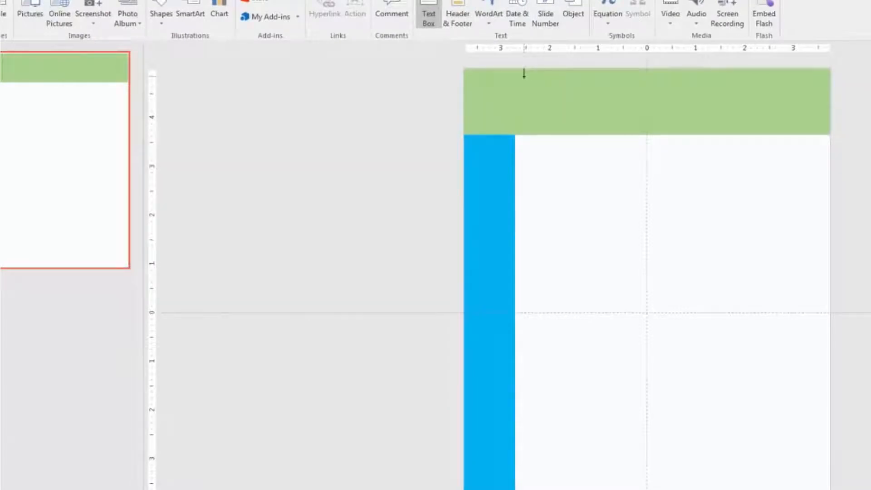
left_click_drag(524, 74, 806, 122)
type("Title")
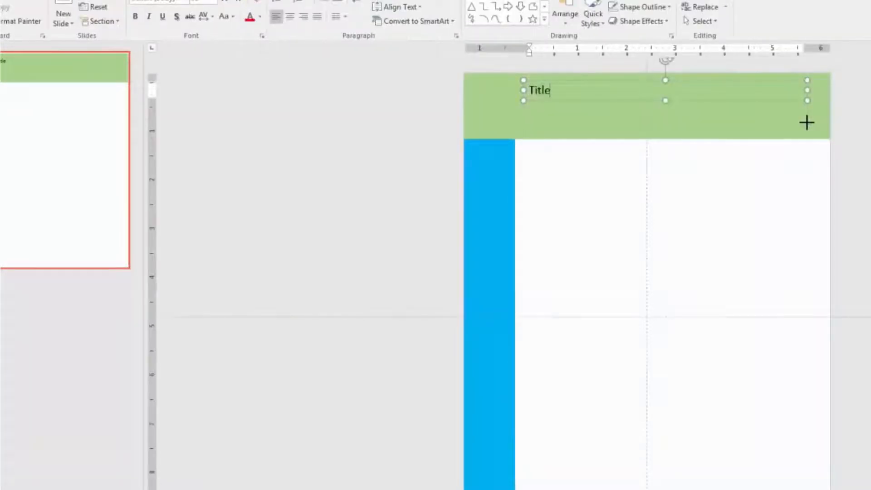
Enlarge the header title text, colour it white and apply a condensed, all-capitals display font
double_click(538, 91)
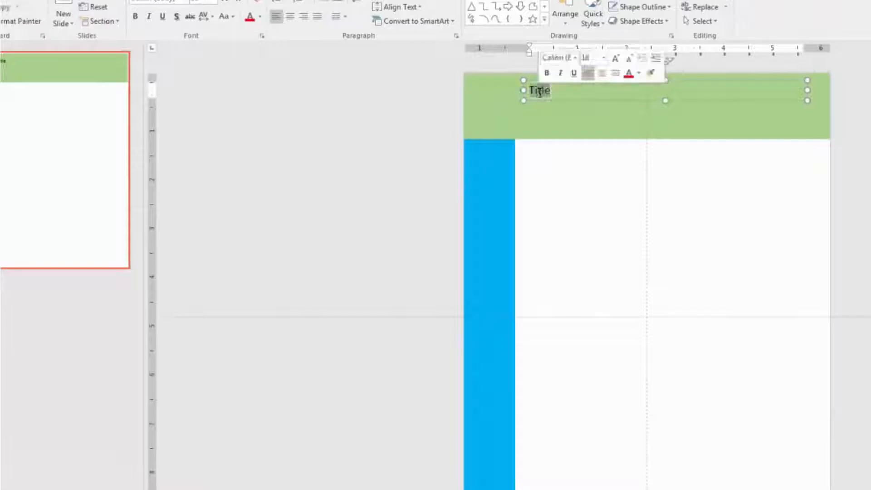
left_click(214, 2)
left_click(198, 223)
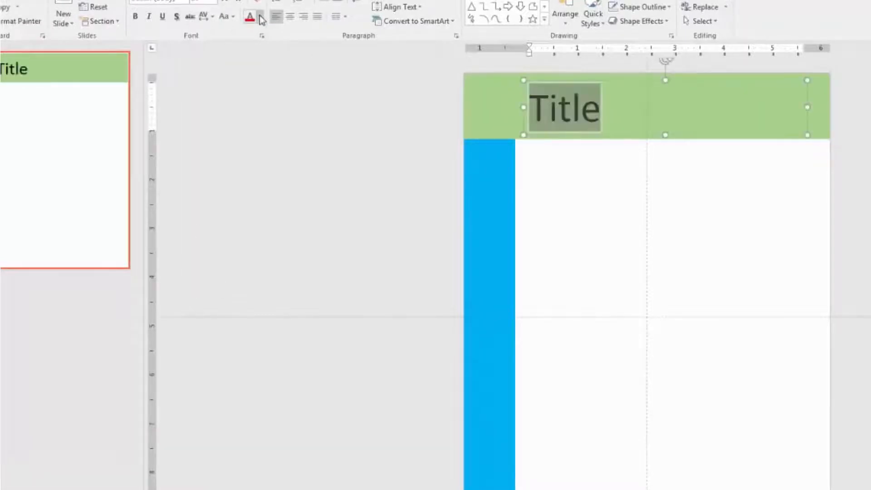
left_click(261, 20)
left_click(249, 44)
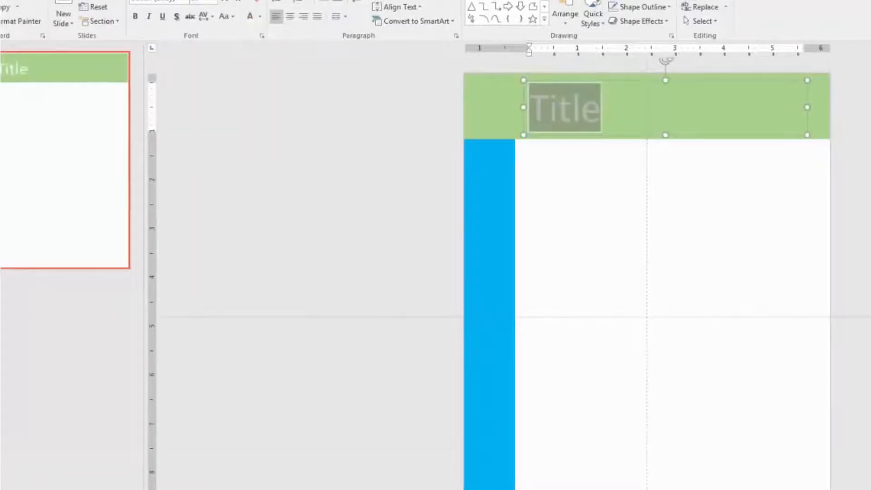
left_click(188, 5)
left_click(222, 369)
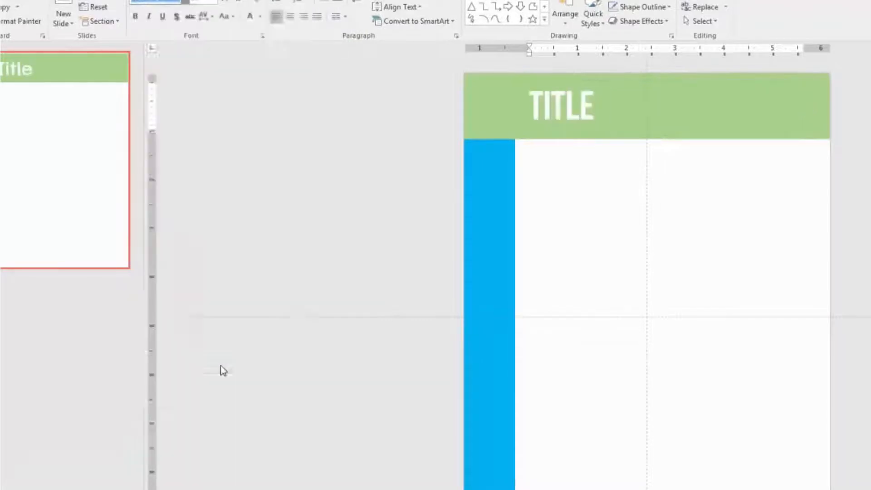
left_click(623, 245)
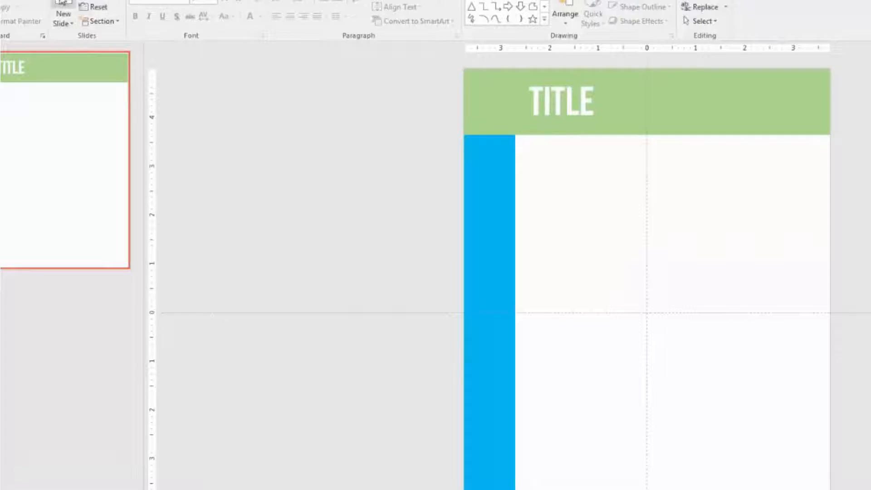
Insert a narrow text box below the title, beside the blue sidebar, with dummy text starting "The quick brown fox jumped over the lazy dog."
left_click(38, 1)
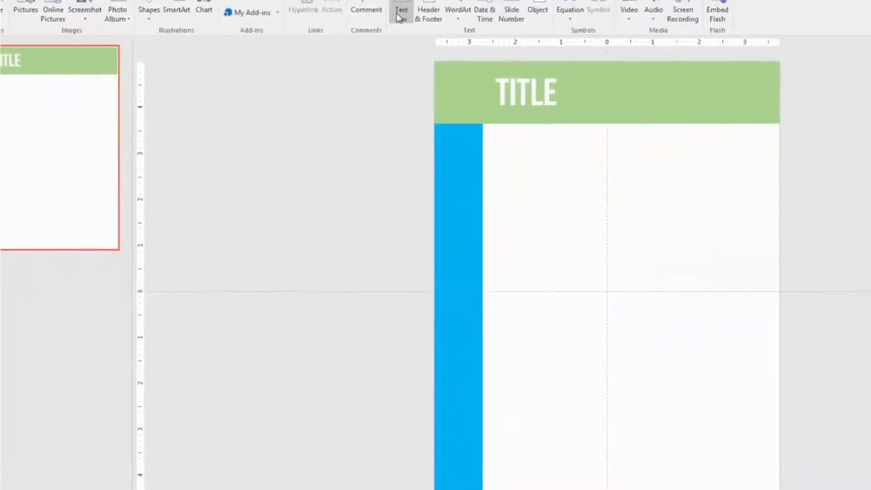
left_click(422, 18)
left_click_drag(516, 162, 650, 414)
left_click_drag(541, 342, 539, 435)
type("The quick brown fox jumped over the lazy dog. This is some dummy text to fill the space so you can see what it would look like. I can write about anything, as long as it takes up room.")
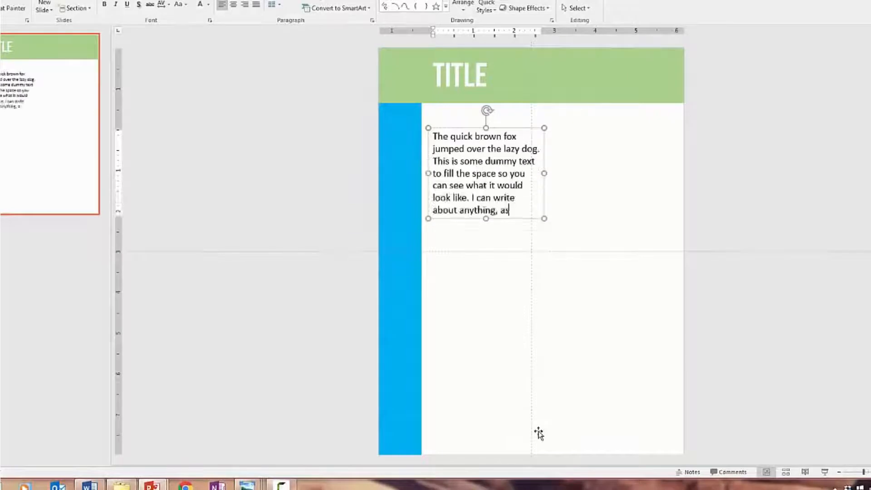
Set the dummy paragraph's font to Garamond at 14 pt
left_click_drag(432, 135, 530, 226)
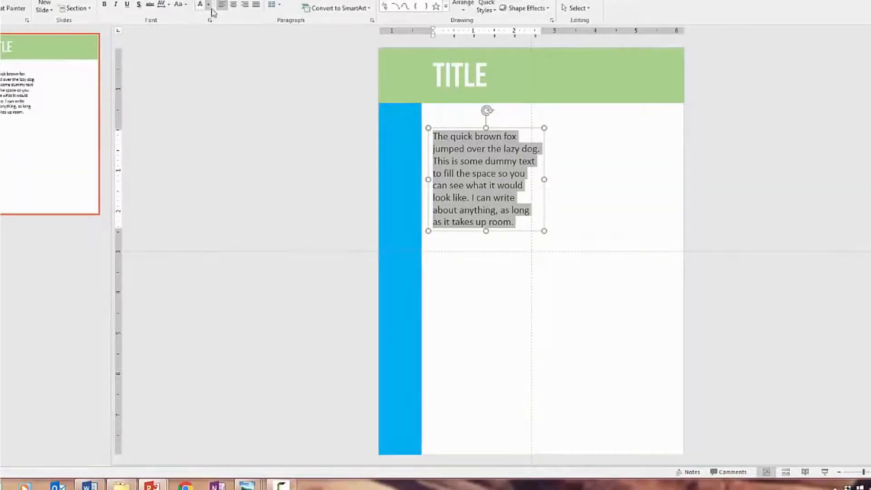
left_click(151, 2)
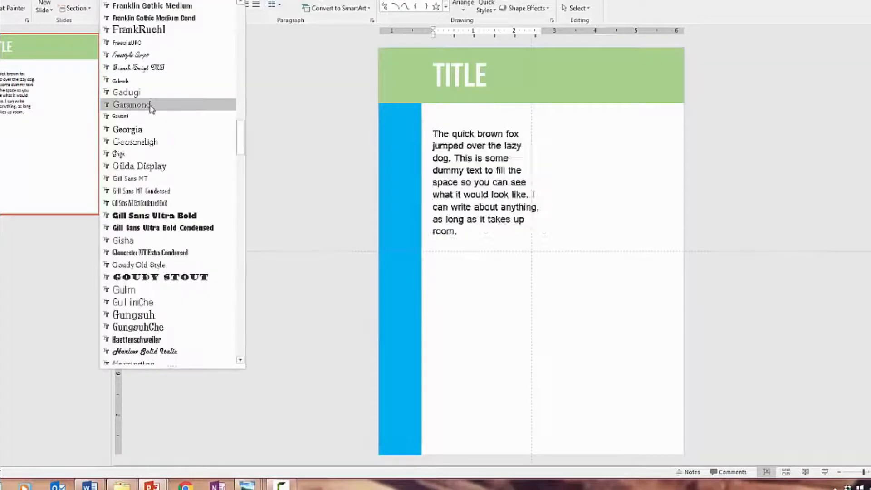
left_click(152, 105)
left_click(172, 1)
left_click(155, 59)
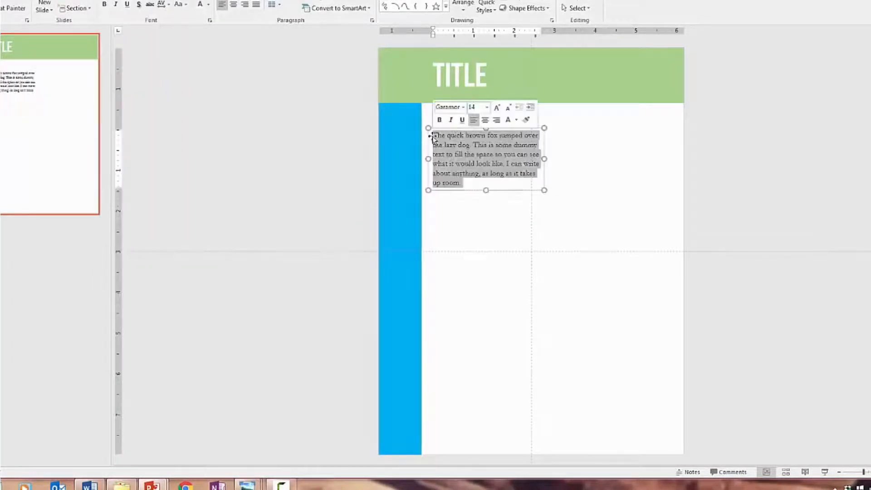
Paste the dummy paragraph two more times in the same text box to make three paragraphs
left_click(467, 187)
key("ctrl+v")
key("ctrl+v")
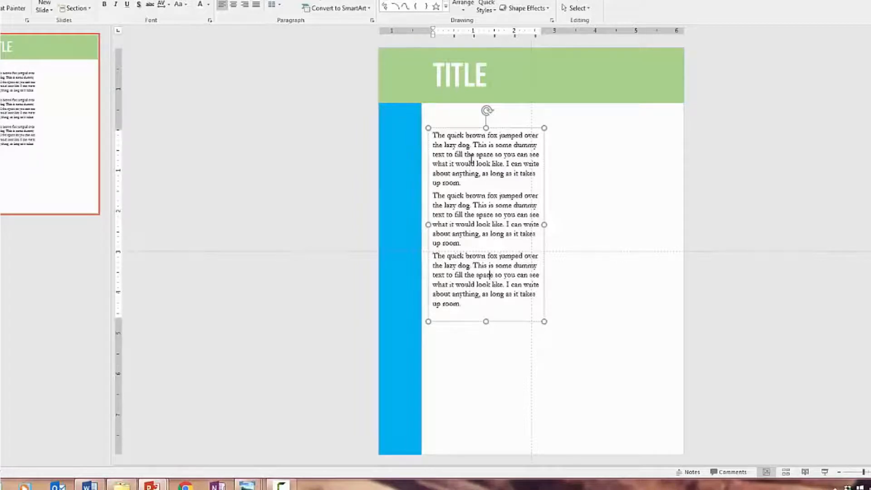
Try moving the three-paragraph text box toward the middle of the page
left_click(558, 181)
left_click(432, 173)
left_click_drag(453, 130, 514, 176)
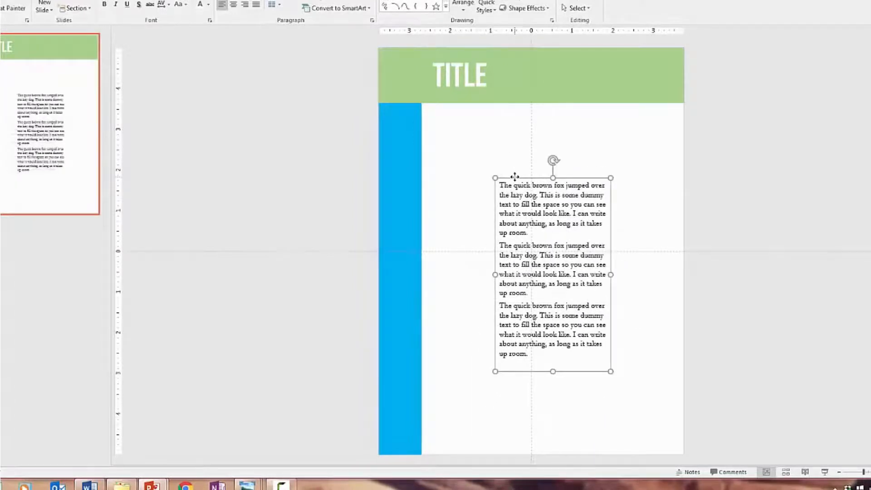
left_click(405, 215)
left_click_drag(386, 234, 394, 204)
left_click(579, 231)
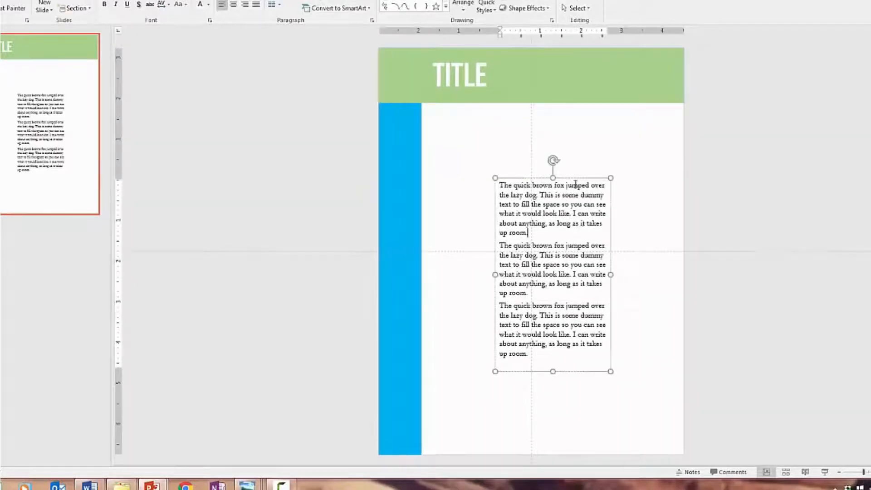
Place the text box as a column beside the blue sidebar, then paste a copy aligned as a second column to its right
left_click_drag(574, 178, 512, 117)
key("ctrl+v")
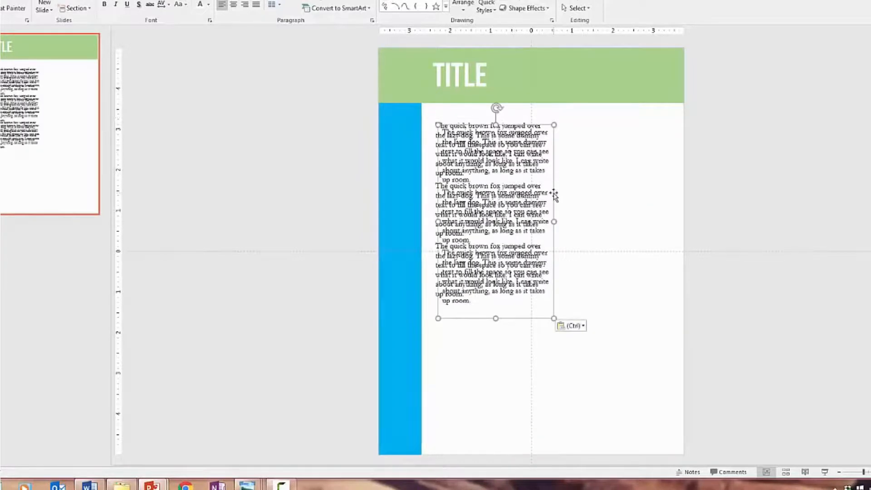
left_click_drag(553, 195, 668, 185)
Extend the right text column with two more copies of the dummy paragraph
left_click(592, 295)
key("Return")
key("Return")
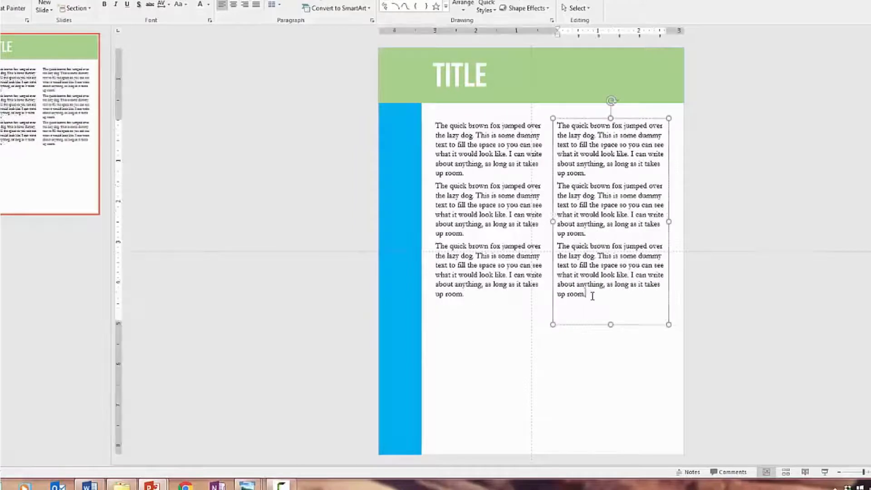
type("The quick brown fox jumped over the lazy dog. This is some dummy text to fill the space so you can see what it would look like. I can write about anything, as long as it takes up room.")
type("The quick brown fox jumped over the lazy dog. This is some dummy text to fill the space so you can see what it would look like. I can write about anything, as long as it takes up room.")
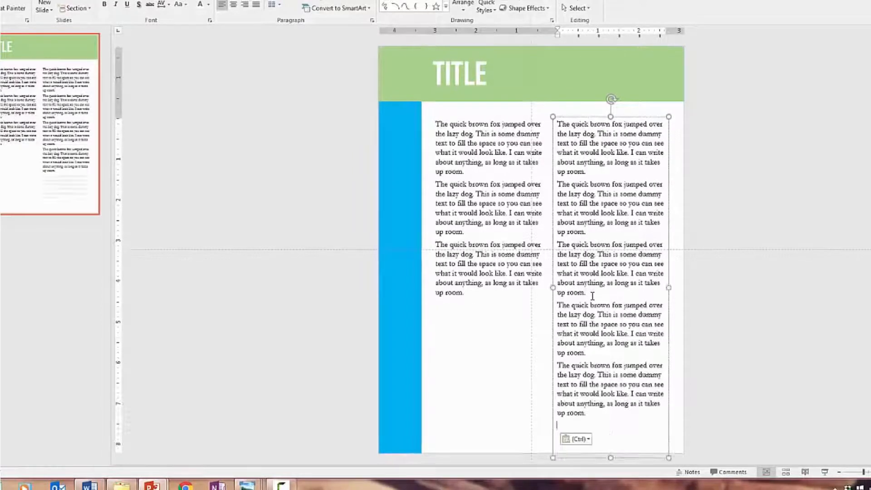
left_click(529, 405)
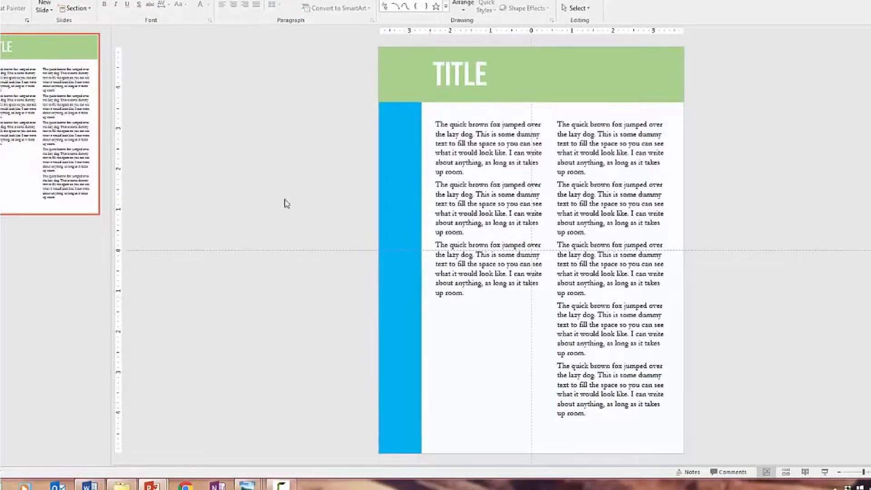
Insert the fly picture, shrink it to column width and place it below the left text column
left_click(38, 0)
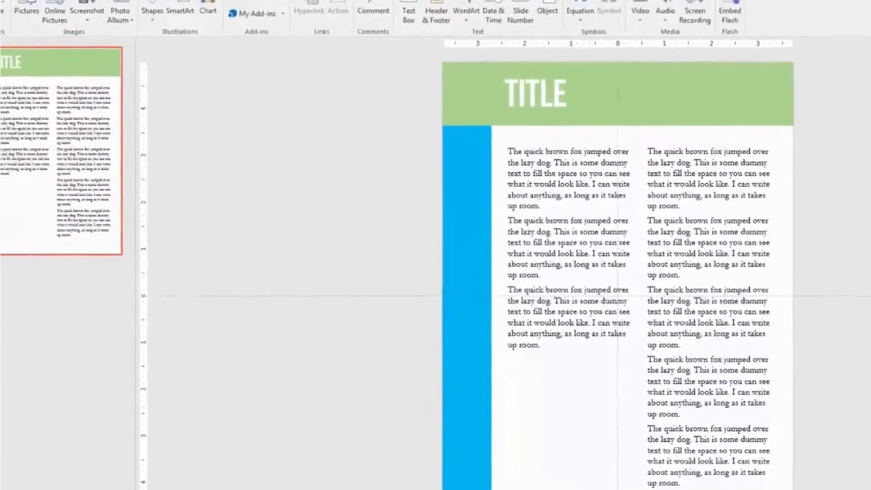
left_click(40, 3)
double_click(106, 36)
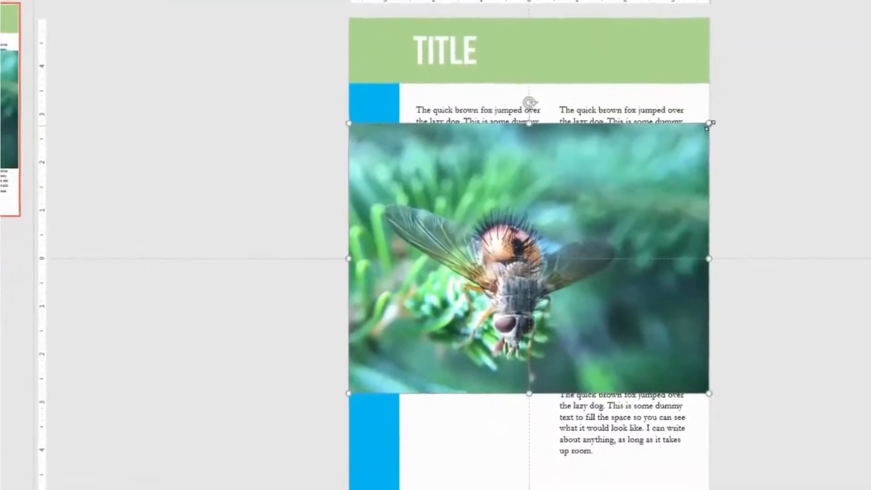
left_click_drag(709, 123, 481, 320)
left_click_drag(416, 336, 442, 372)
left_click_drag(358, 334, 398, 350)
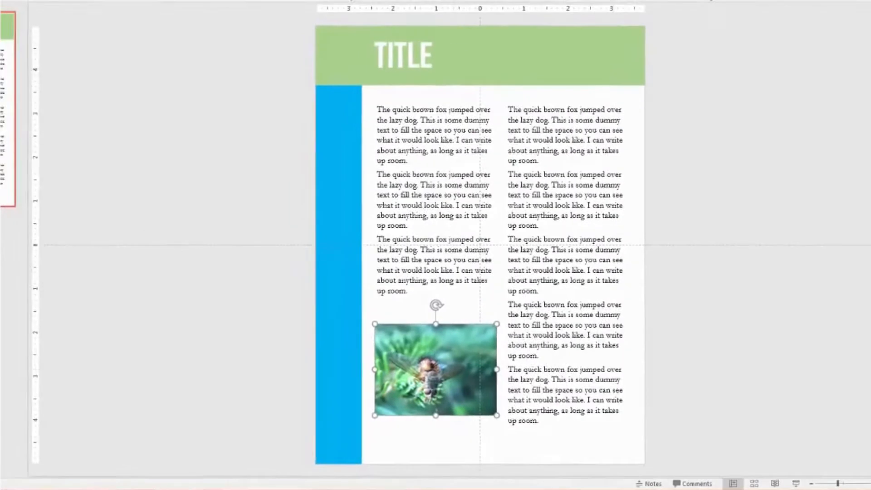
Crop the fly picture's sides to a roughly square shape, then enlarge and align it to fill the space under the left column
left_click_drag(495, 370, 472, 373)
left_click_drag(379, 369, 386, 369)
left_click(792, 79)
left_click_drag(474, 324, 497, 302)
left_click_drag(459, 343, 453, 353)
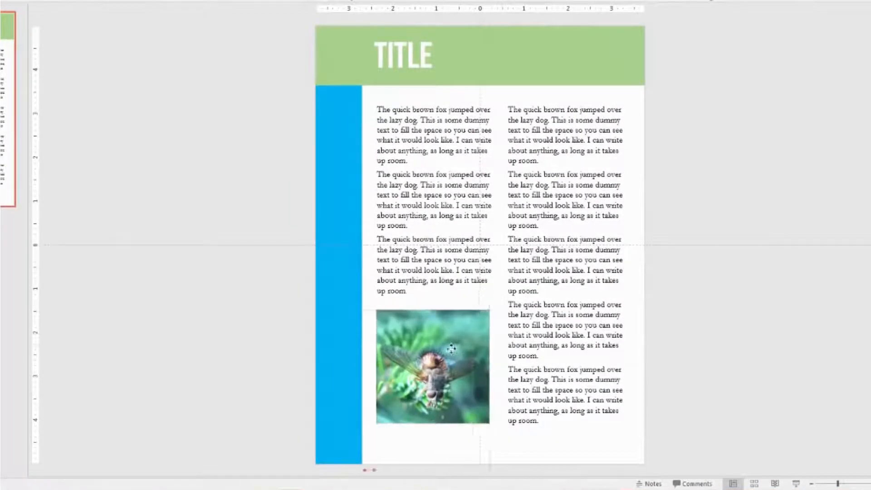
left_click_drag(490, 425, 496, 430)
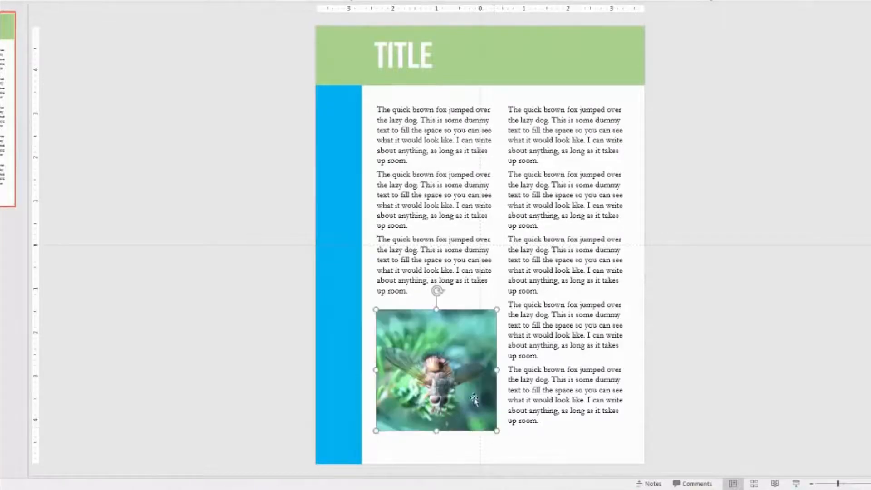
left_click_drag(472, 397, 469, 390)
left_click(552, 372)
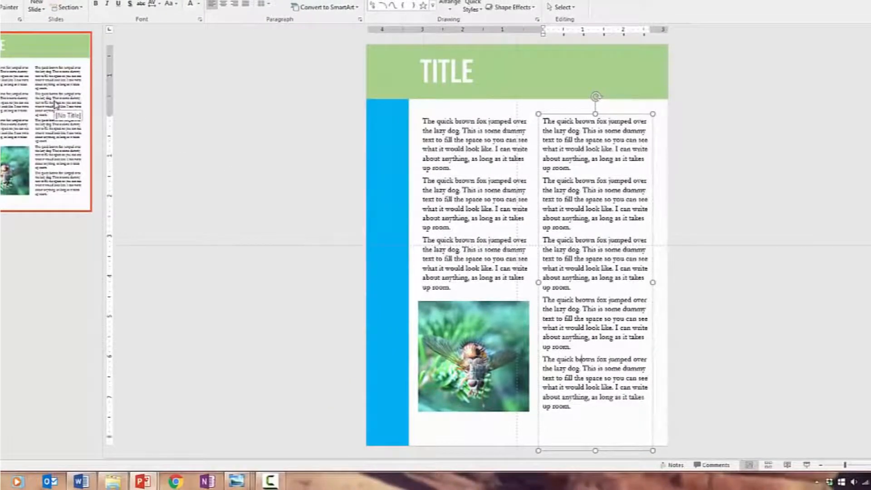
Duplicate the finished page and move the blue sidebar to the right edge of the copy, beneath the green header
left_click(47, 134)
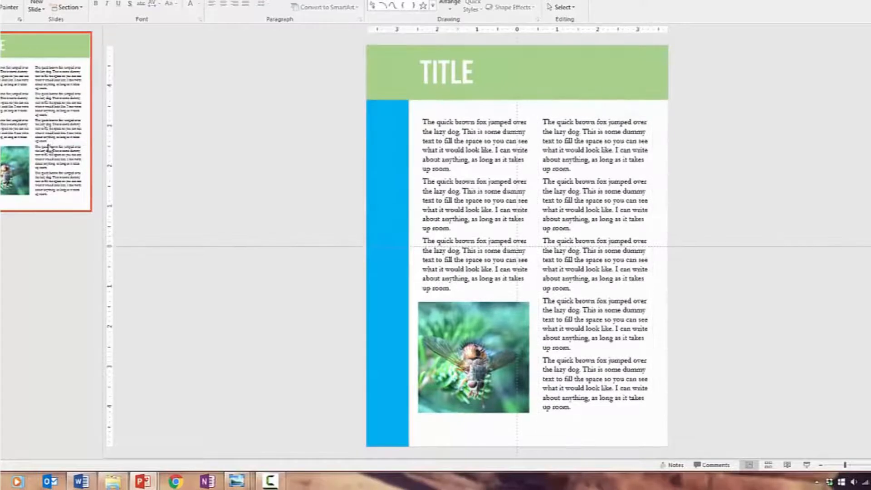
right_click(43, 144)
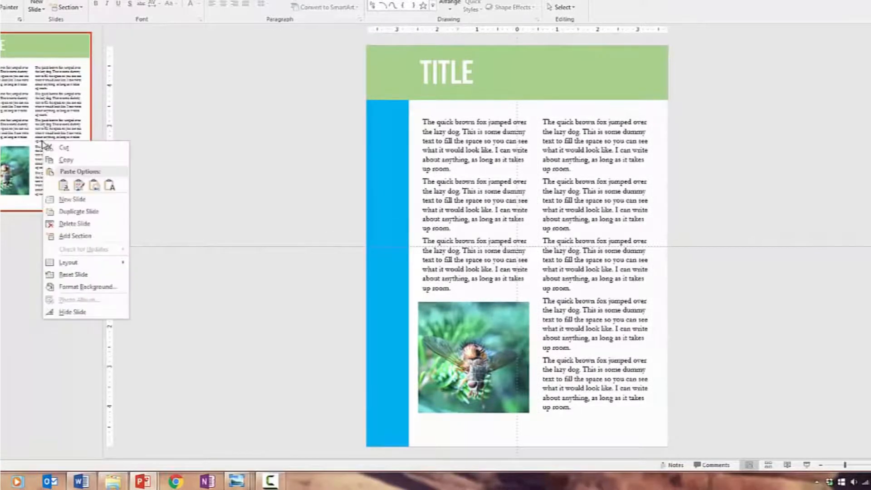
left_click(74, 211)
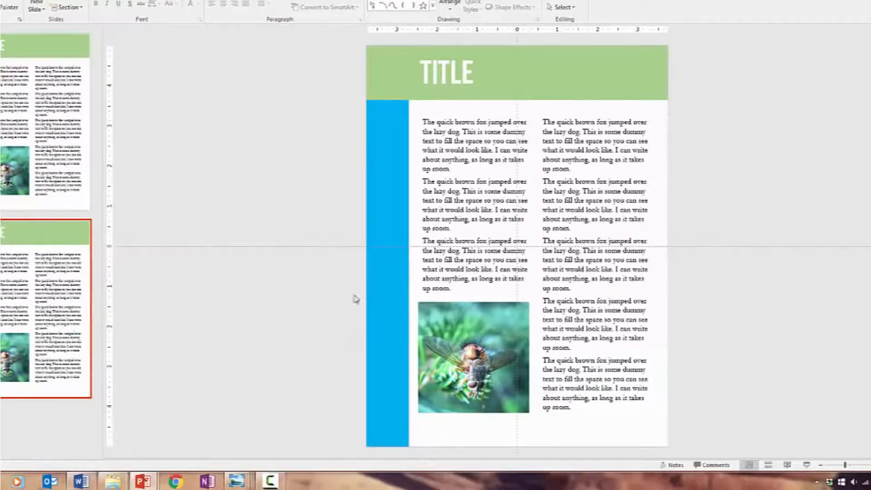
left_click_drag(392, 273, 651, 287)
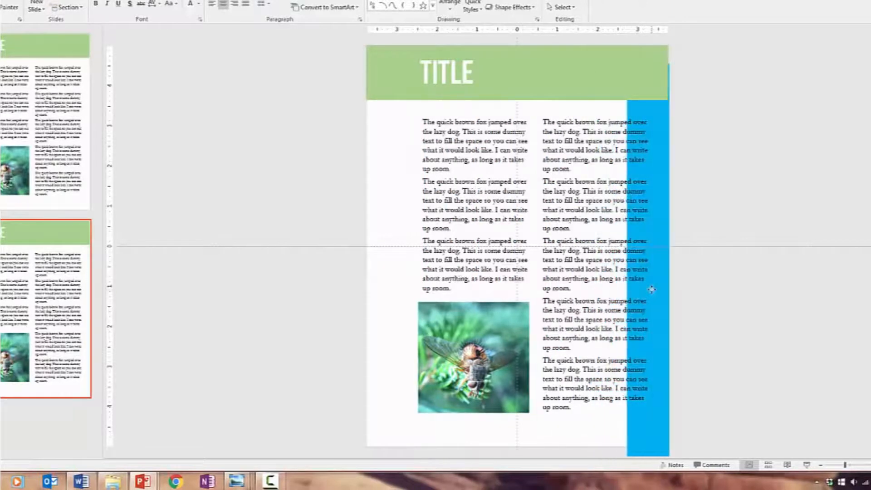
Shift both text columns and the fly picture left together on the second page until they clear the blue sidebar
left_click(442, 228)
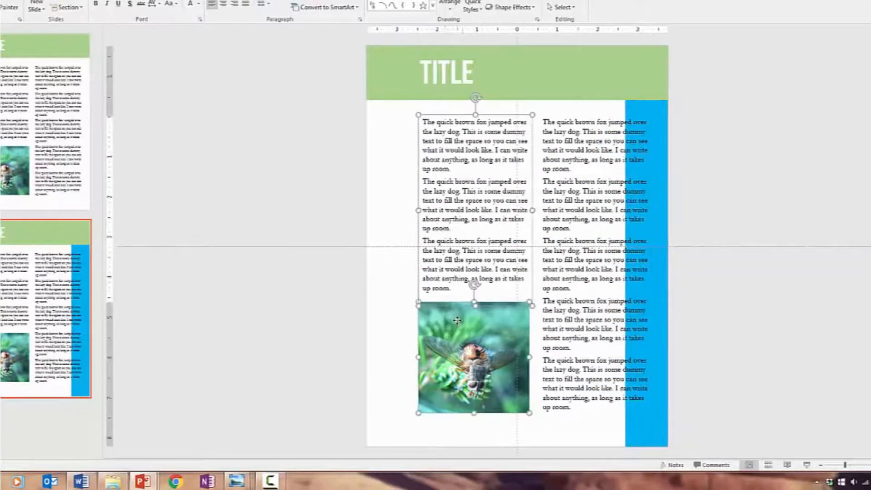
left_click(574, 309)
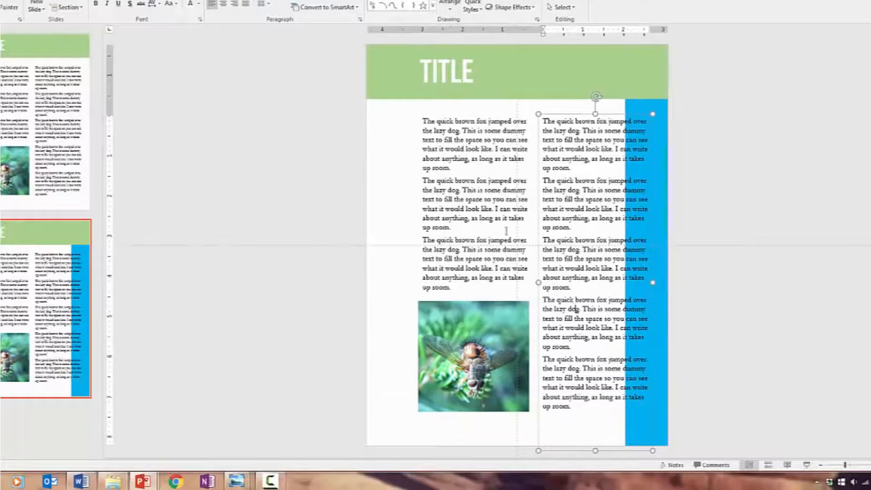
left_click(488, 225, "shift")
left_click(483, 336, "shift")
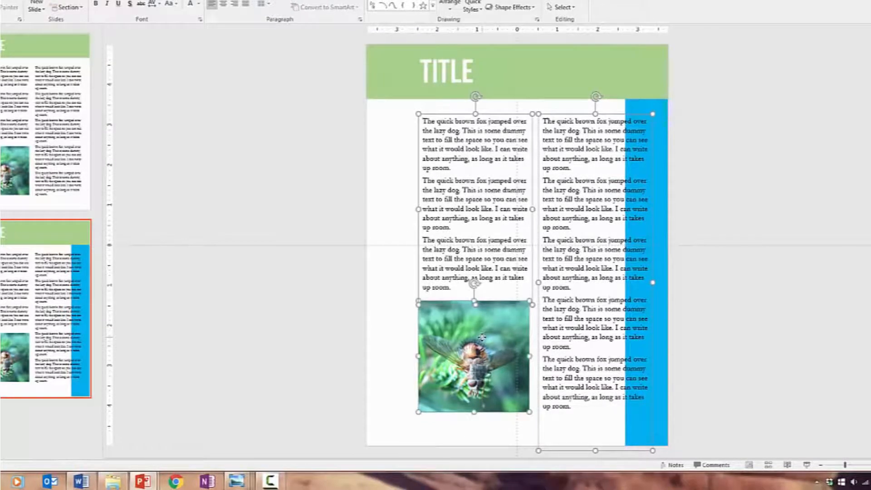
key("Left")
key("Left")
key("Left")
key("Left")
key("Left")
key("Left")
key("Left")
key("Left")
key("Left")
key("Left")
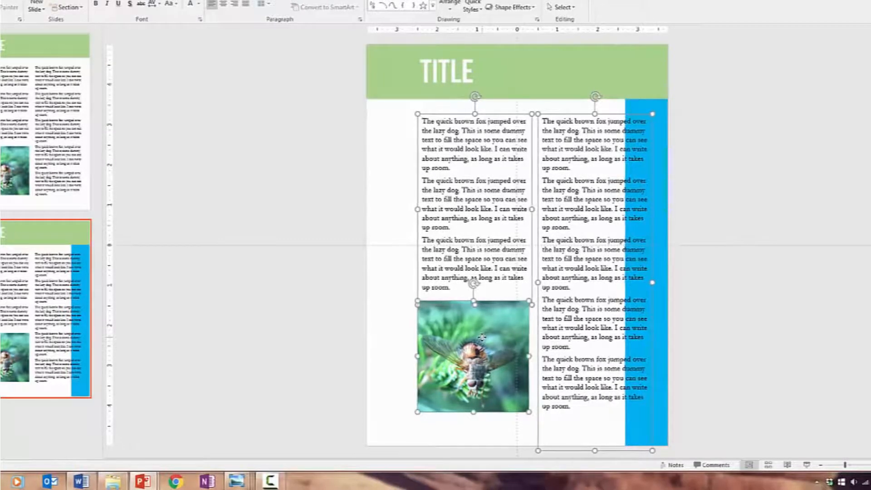
key("Left")
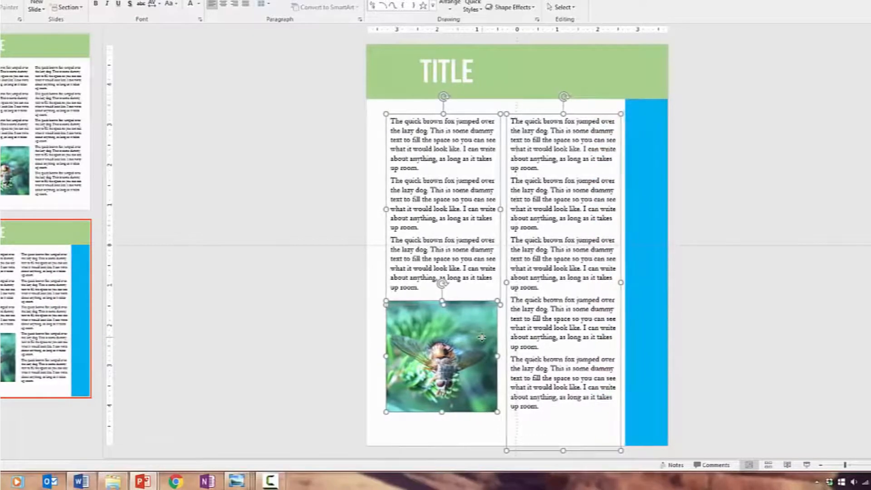
Move the second page's title left to line up with the left text column
left_click(438, 51)
left_click_drag(438, 50, 406, 56)
left_click(439, 158)
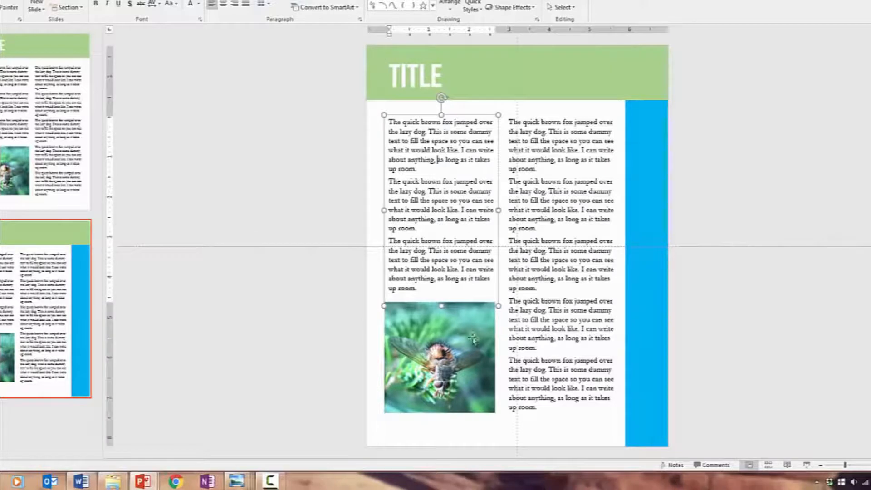
Replace the fly picture on the second page with the basketball picture, placed below the shorter text column
left_click(472, 338)
key("Delete")
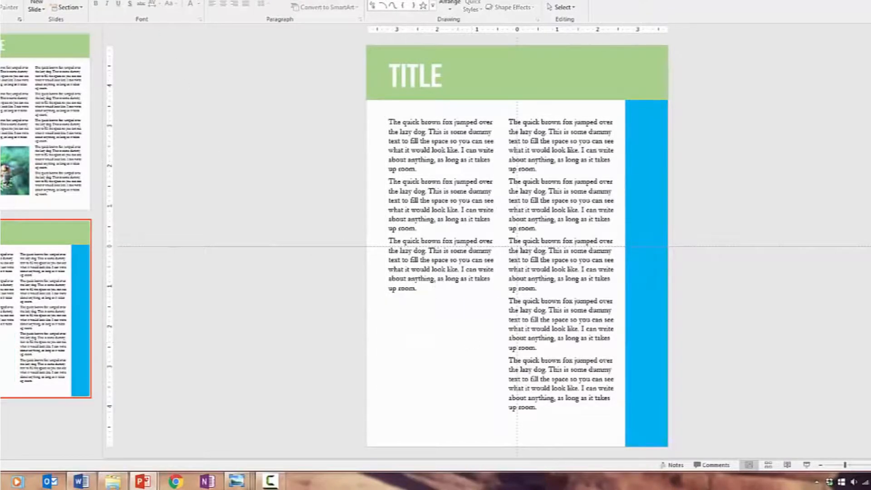
left_click(14, 1)
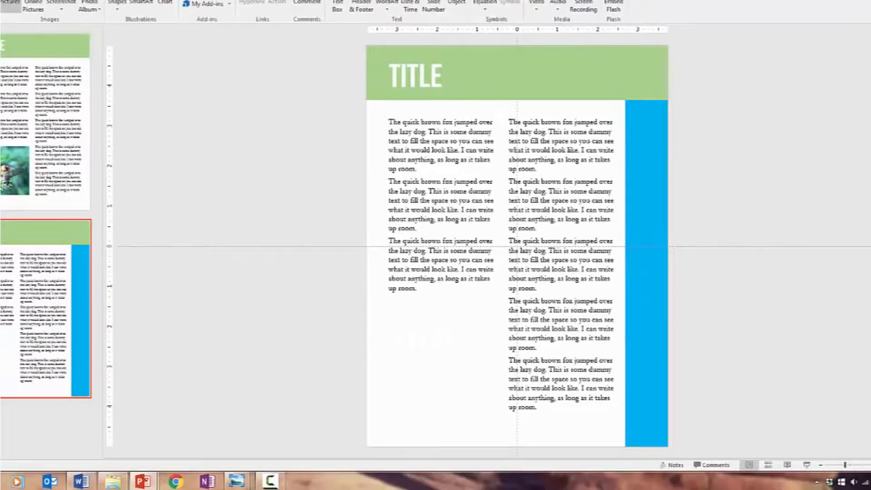
left_click(10, 4)
double_click(292, 90)
left_click_drag(499, 246, 411, 359)
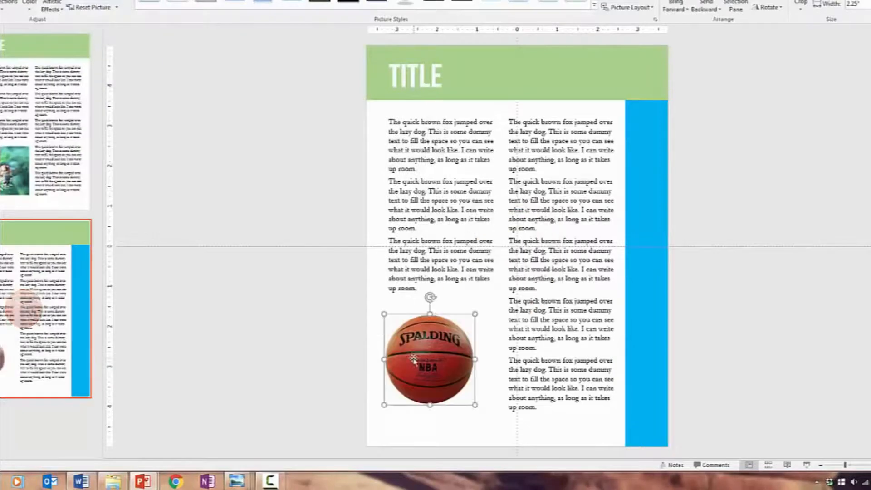
Swap the two text columns so the longer one is on the left and the shorter one on the right
left_click(433, 210)
left_click_drag(434, 115, 537, 169)
left_click(603, 125)
left_click_drag(611, 112, 497, 121)
left_click(558, 172)
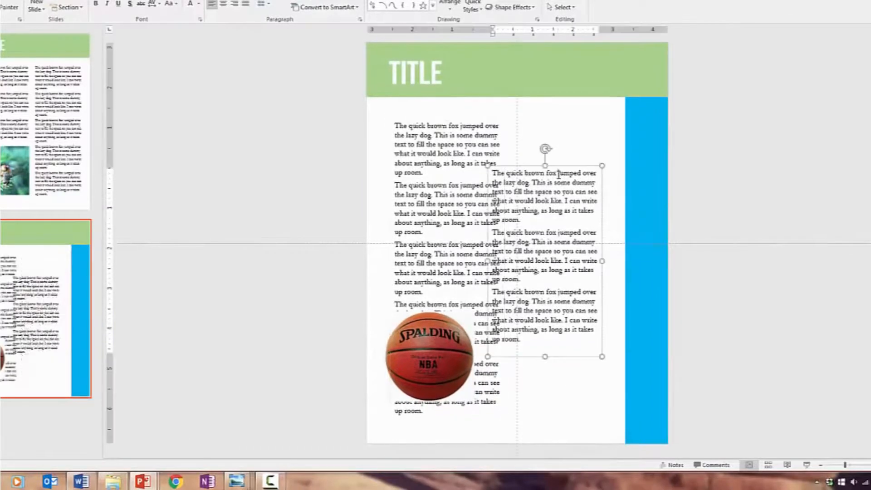
left_click_drag(558, 170, 578, 125)
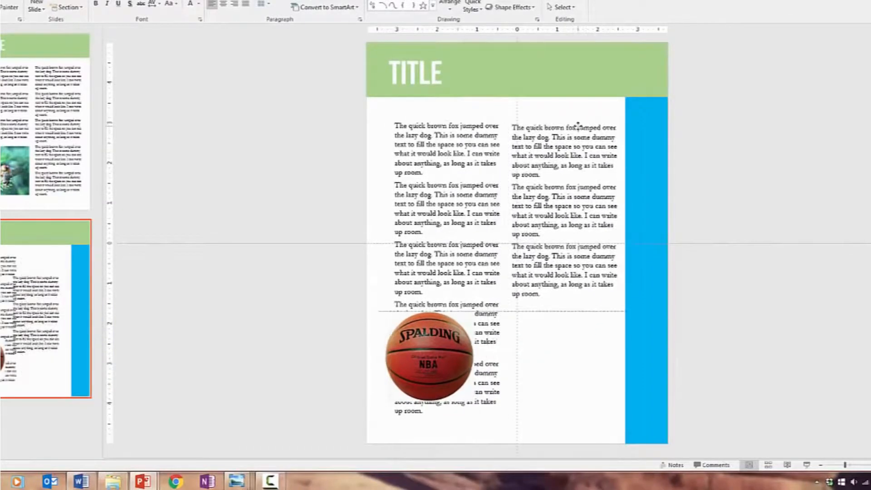
Move the basketball picture below the shorter right text column
left_click(393, 321)
left_click_drag(391, 318, 527, 318)
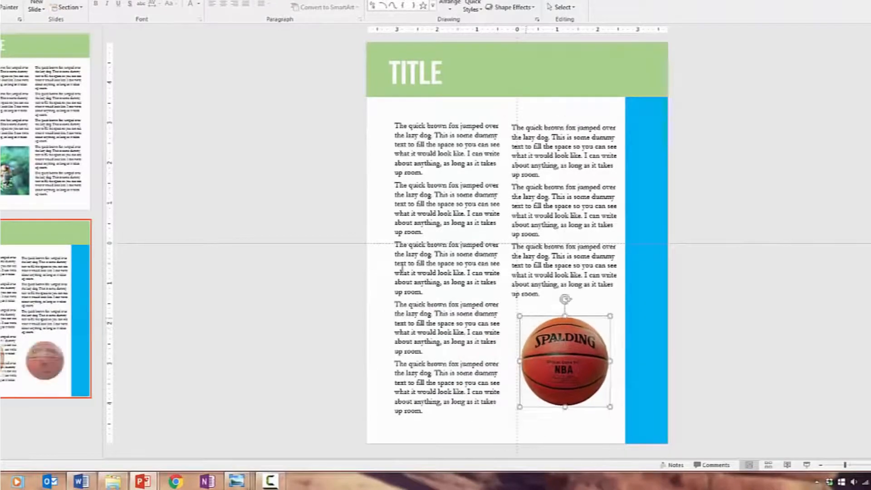
left_click(350, 243)
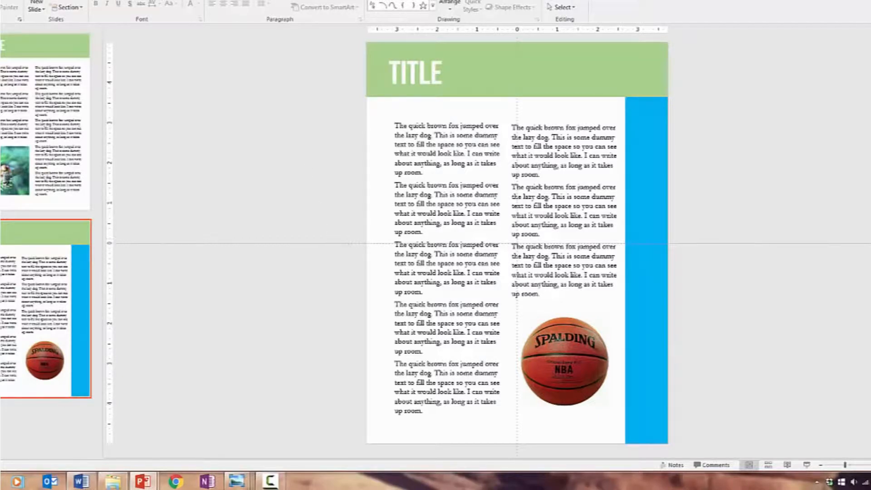
Save the presentation to the personal OneDrive as "Sample book 2"
key("ctrl+s")
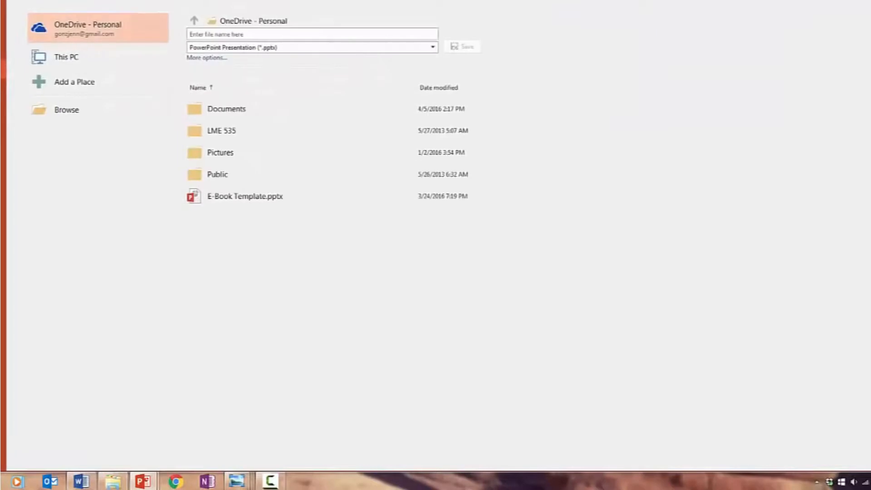
left_click(221, 34)
type("Sample Ebook")
key("Return")
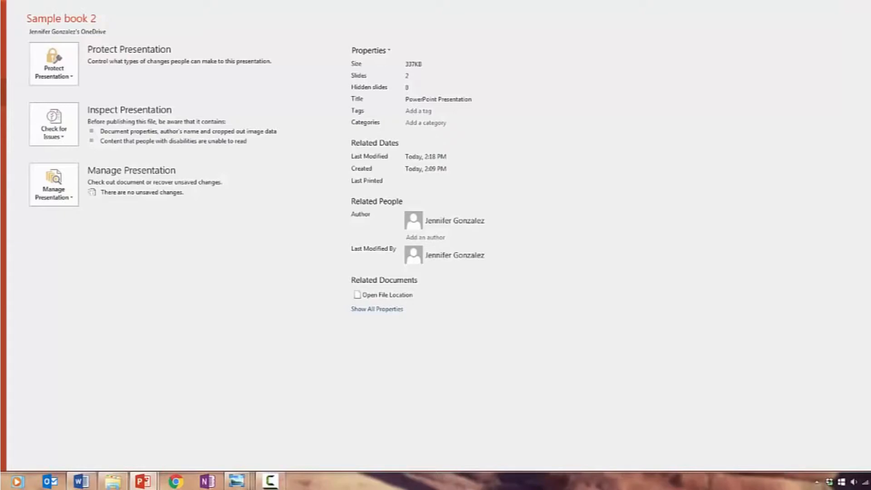
Save a copy of Sample book 2 in PDF format
left_click(3, 69)
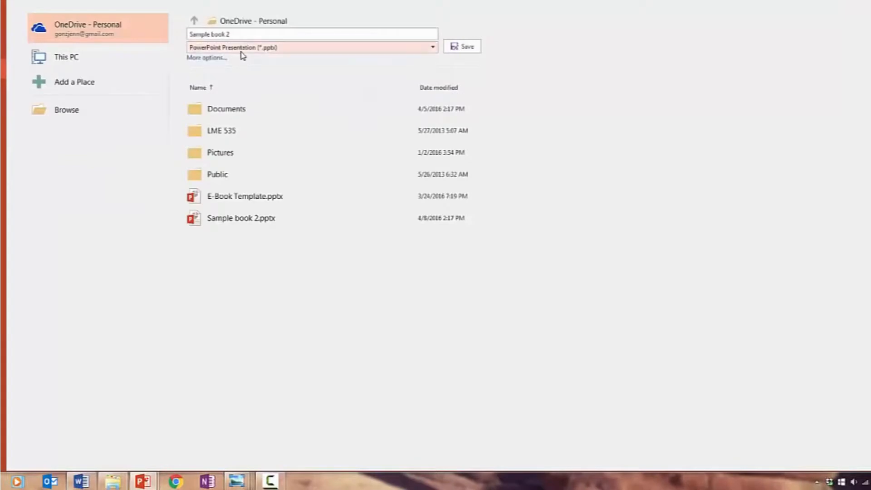
left_click(430, 47)
left_click(263, 88)
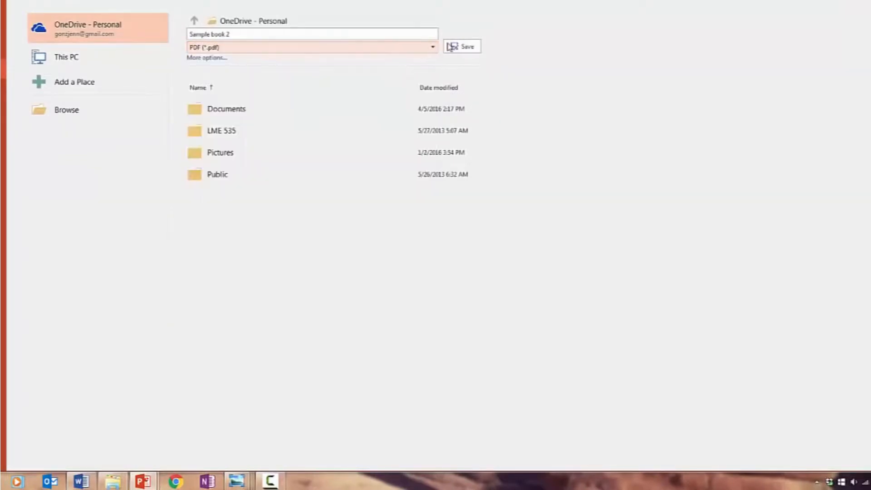
left_click(461, 47)
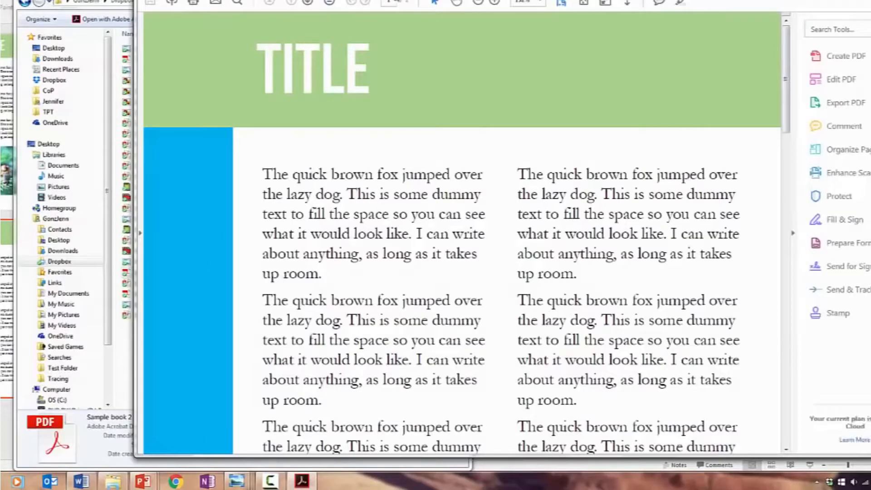
Review both pages of the Sample book 2 PDF in Adobe Acrobat, checking the mirrored layout and pictures
left_click(478, 3)
left_click(478, 3)
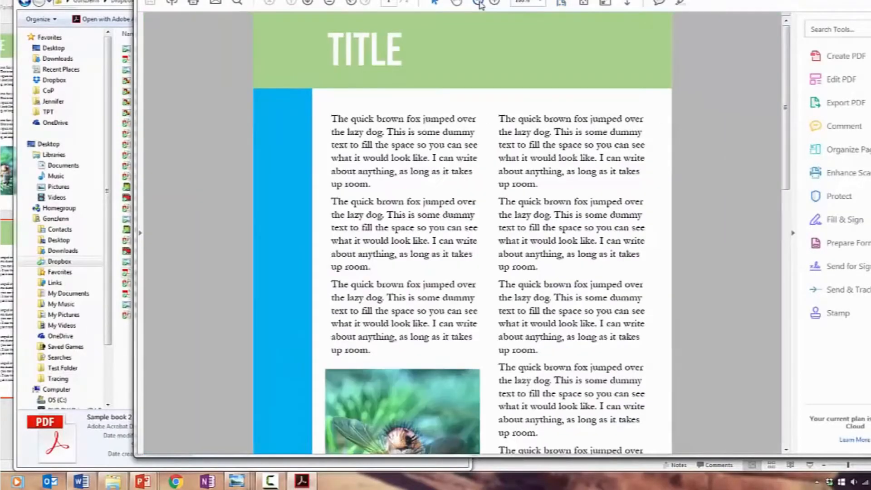
left_click(479, 3)
scroll(416, 125, "down", 10)
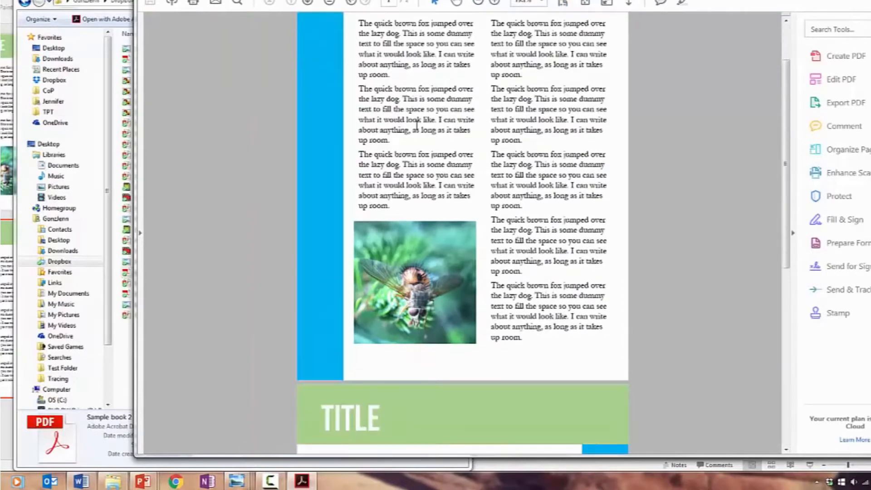
scroll(417, 127, "down", 4)
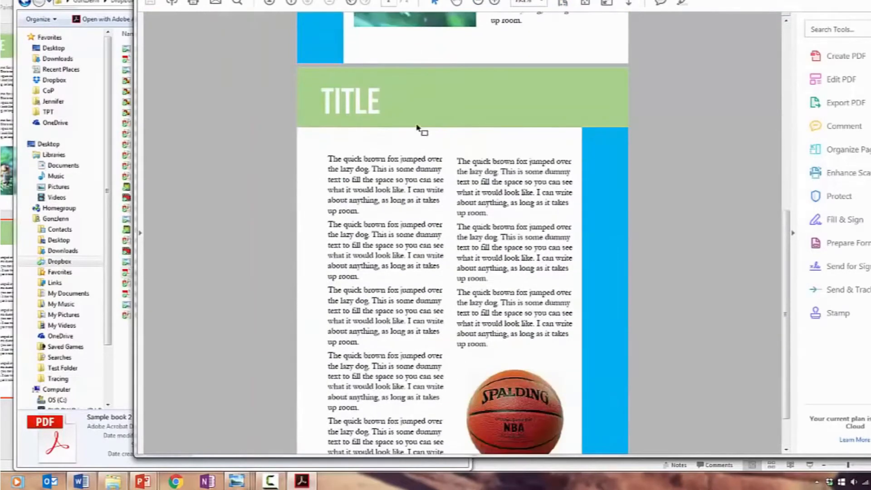
scroll(416, 125, "up", 8)
scroll(416, 124, "up", 6)
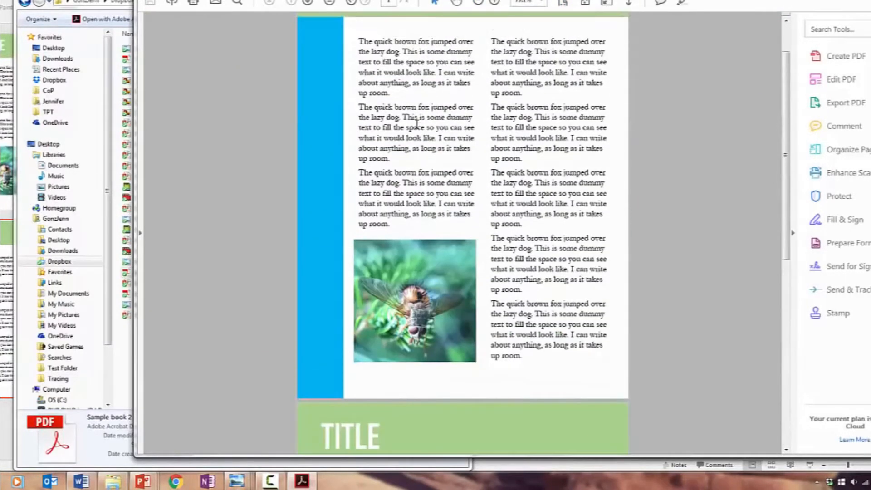